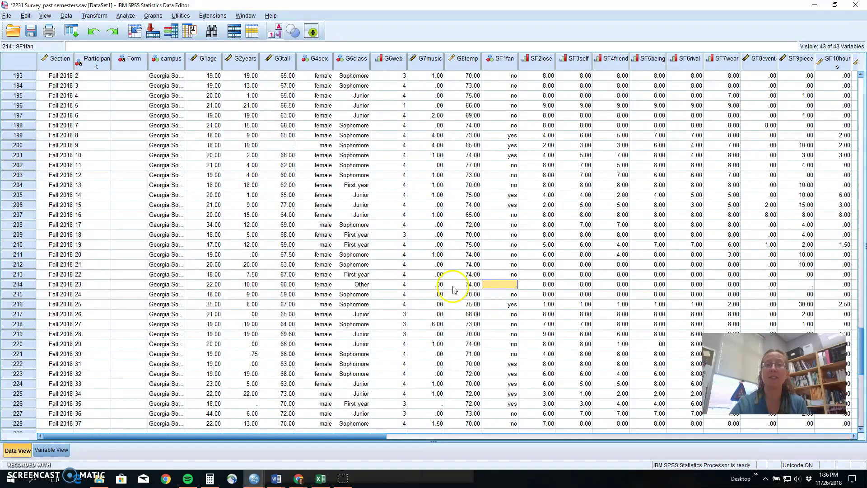
Open the Crosstabs procedure for descriptive statistics on the survey data
click(127, 17)
mouse_move(149, 163)
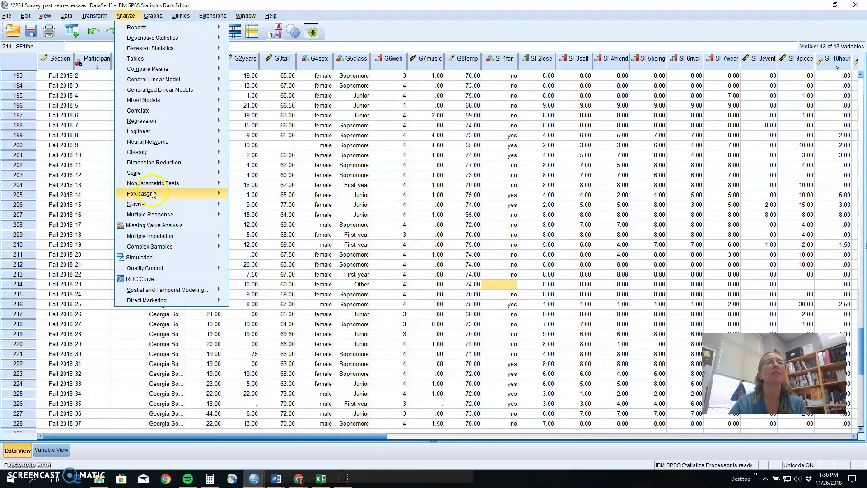
mouse_move(195, 183)
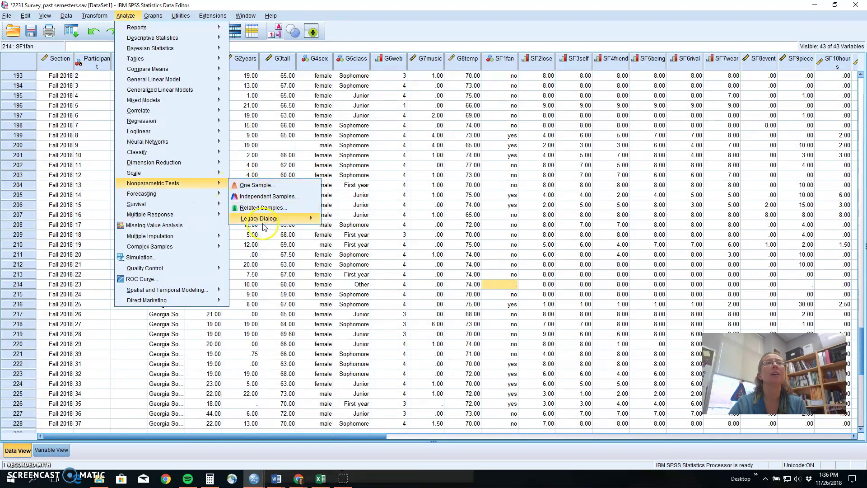
mouse_move(264, 226)
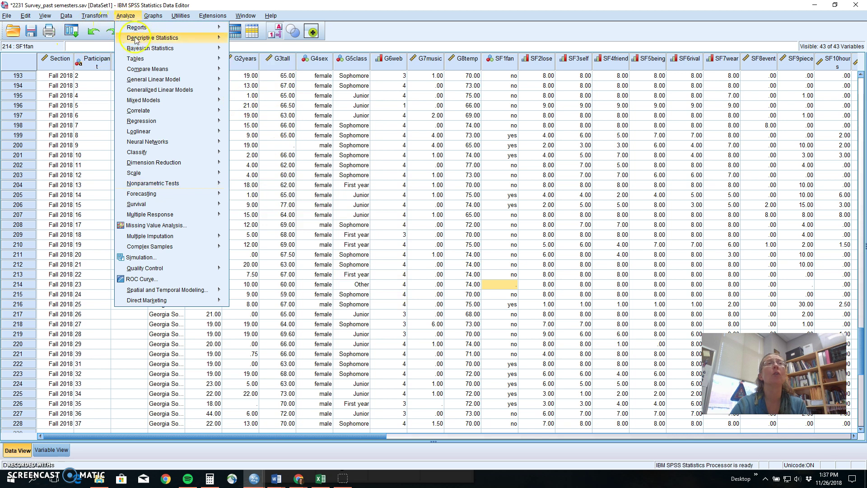
mouse_move(152, 71)
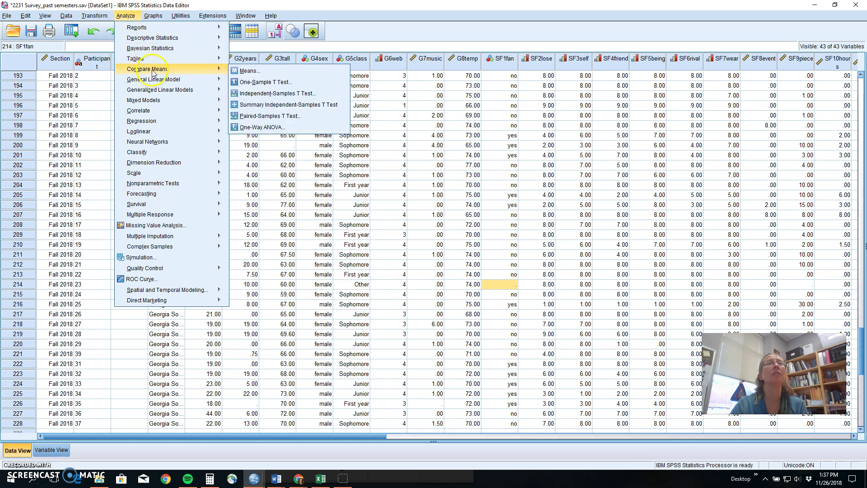
mouse_move(155, 39)
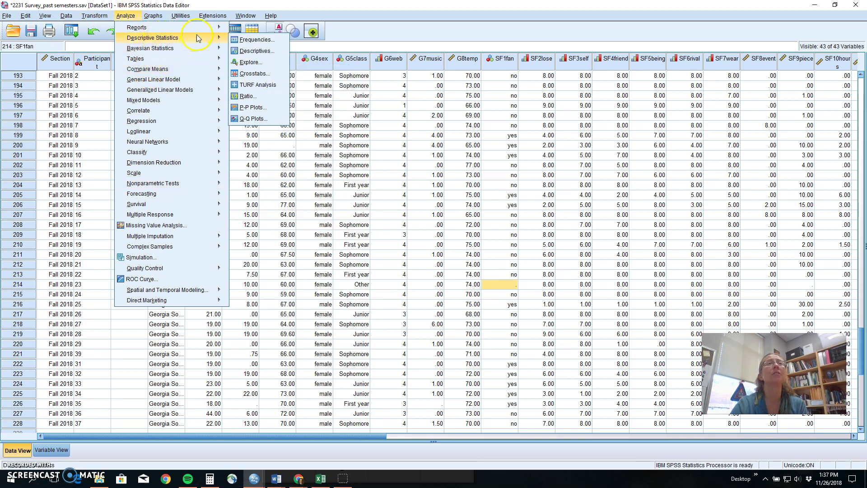
click(247, 74)
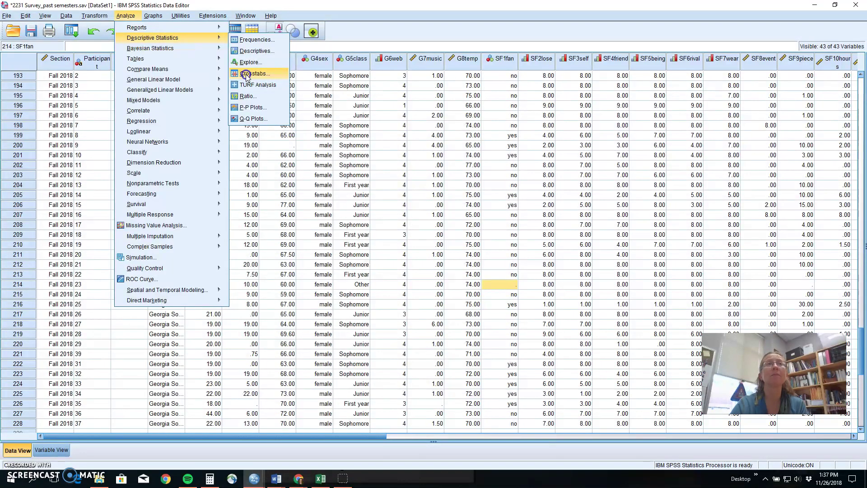
Review the crosstab's row variable on being a sport fan (SF1fan) and its column variable on sex (G4sex)
click(495, 210)
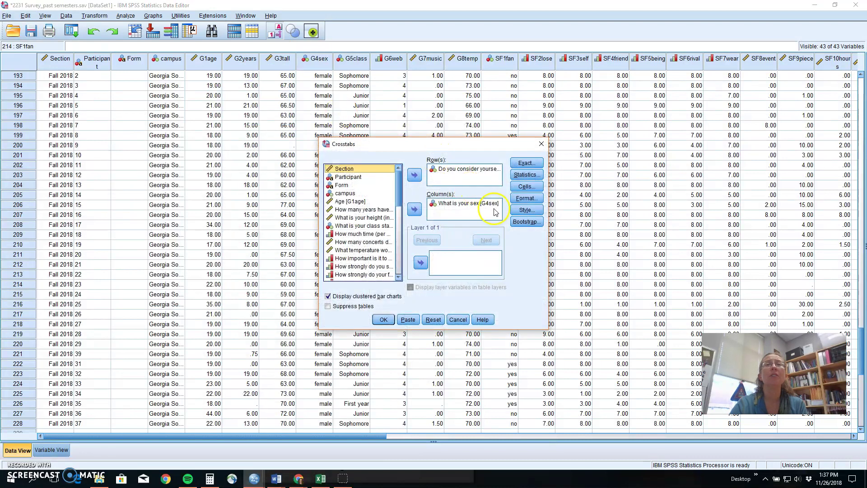
click(450, 205)
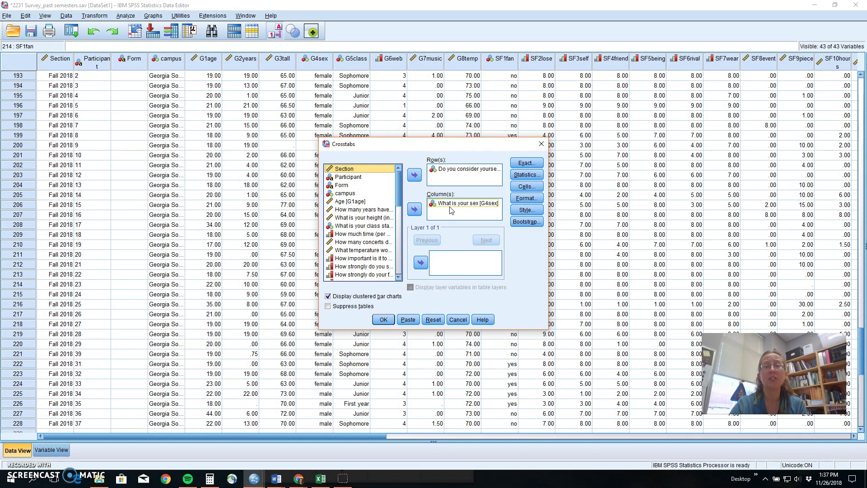
click(448, 179)
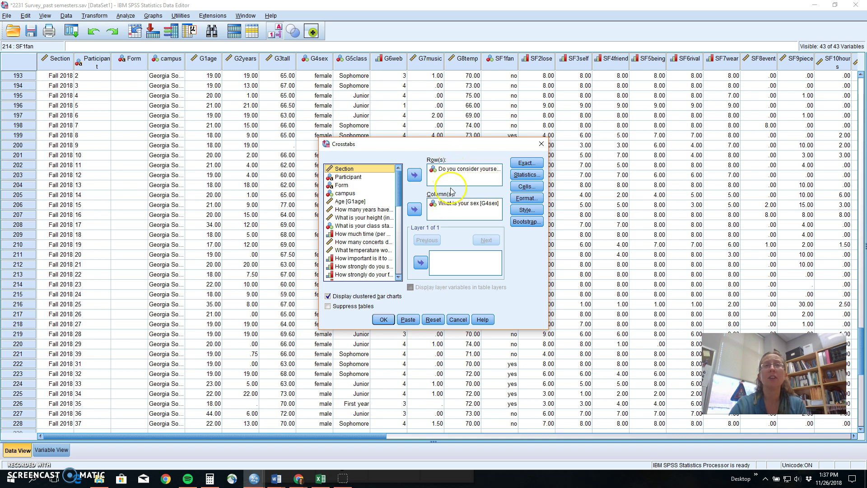
click(471, 205)
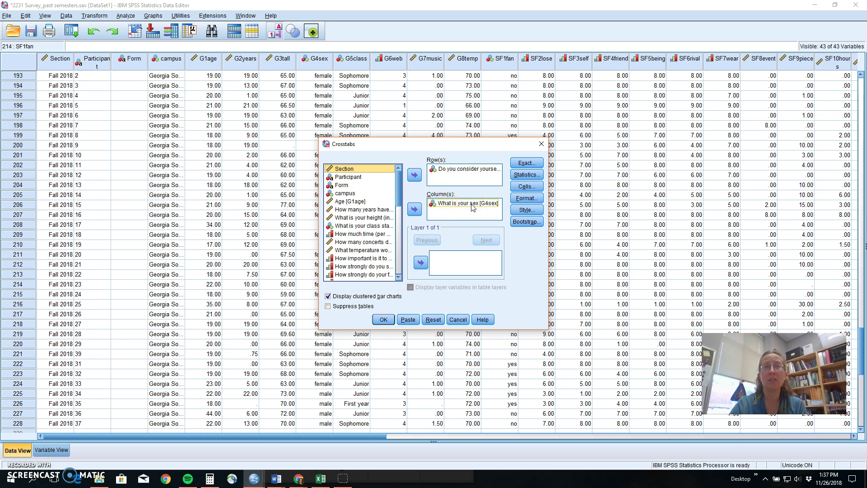
click(470, 171)
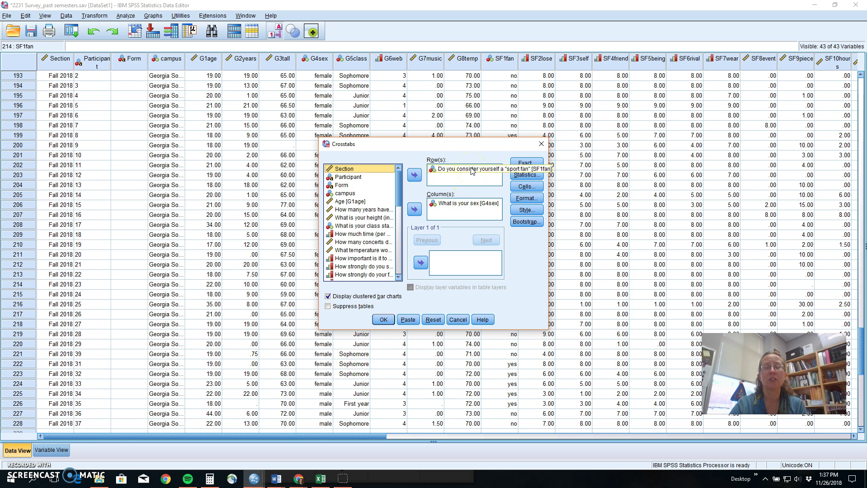
click(475, 206)
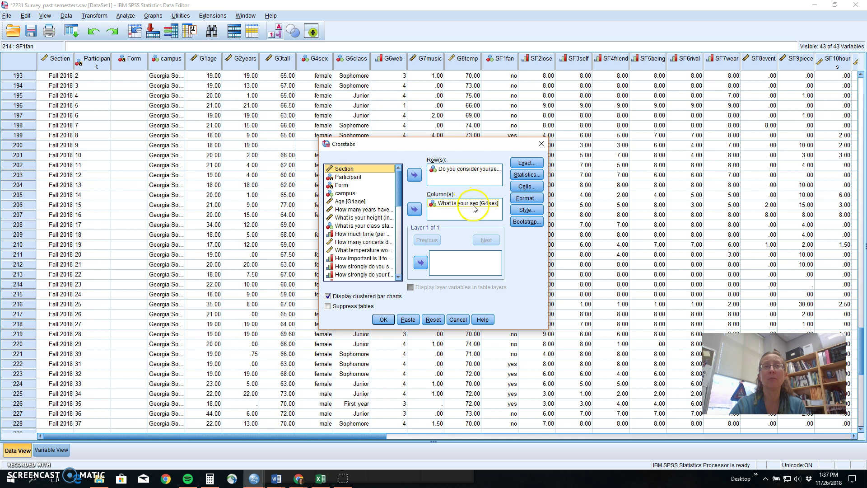
click(473, 172)
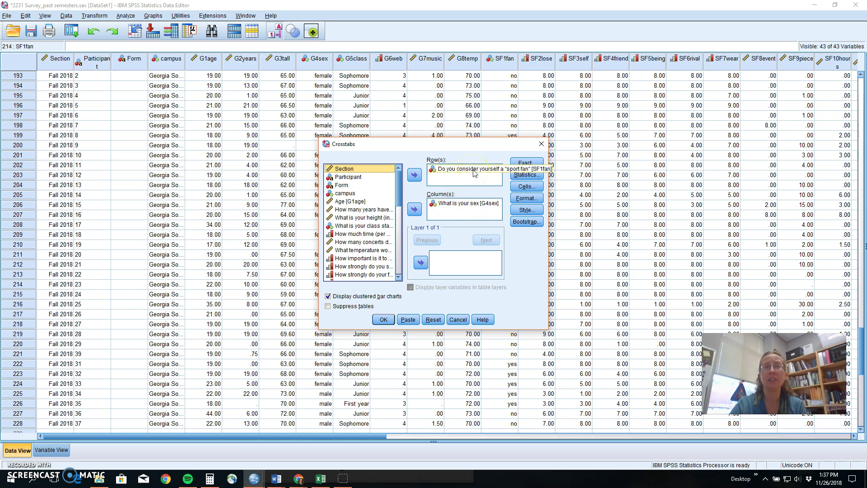
Request the Chi-square statistic for the crosstab
click(531, 175)
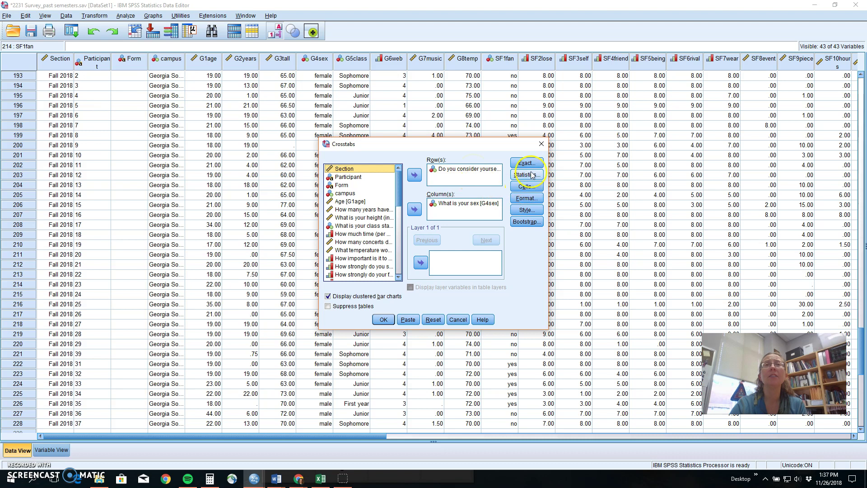
click(374, 176)
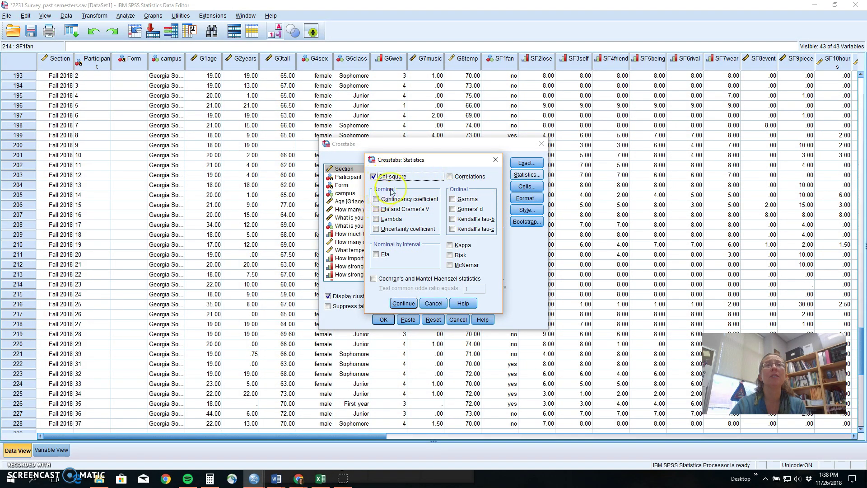
click(397, 303)
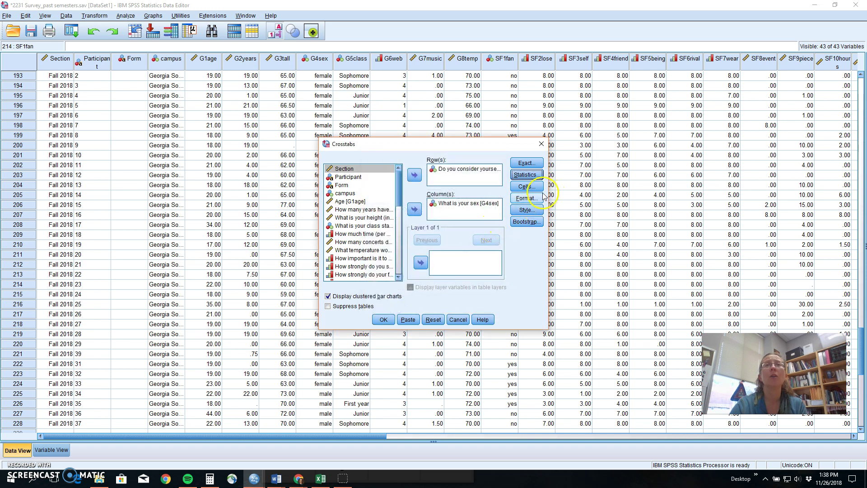
Clear the expected counts and the row, column and total percentages in the crosstab's cell display
click(526, 186)
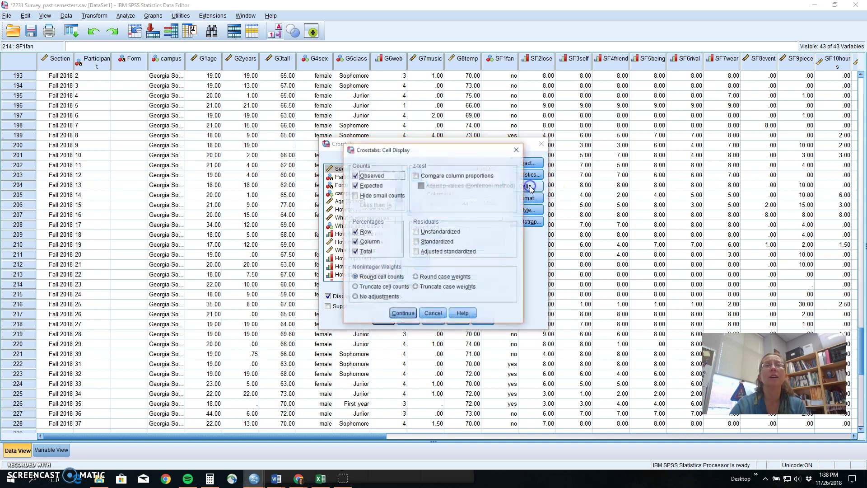
click(362, 186)
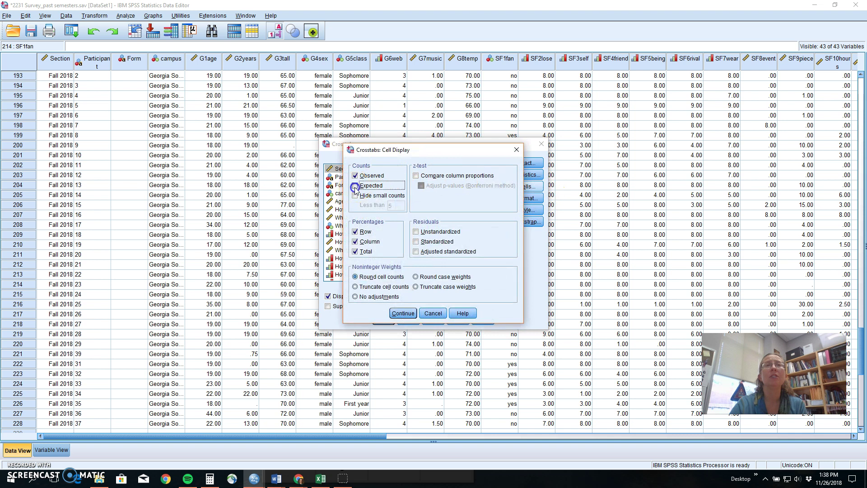
click(355, 232)
click(355, 241)
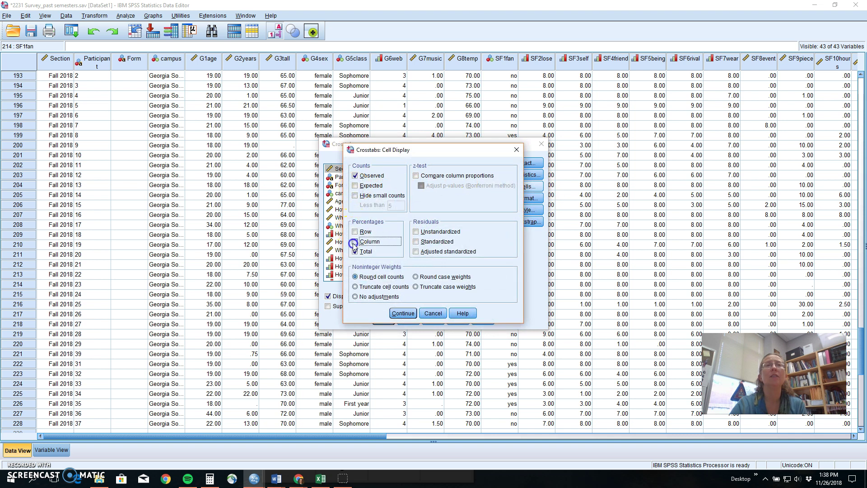
click(355, 251)
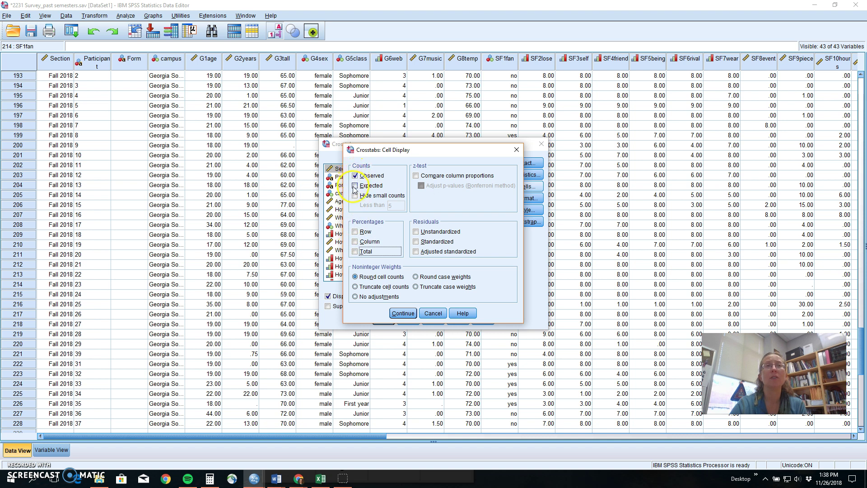
Include expected counts plus row, column and total percentages in the crosstab's cell display
click(354, 186)
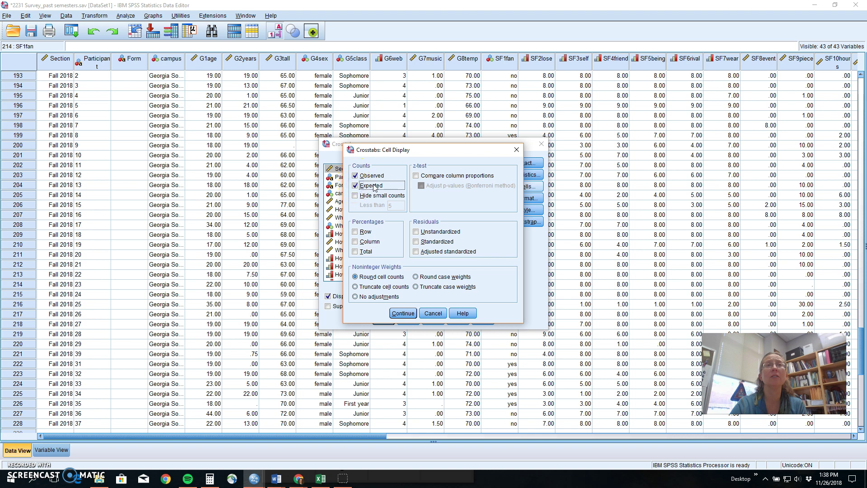
click(355, 231)
click(355, 241)
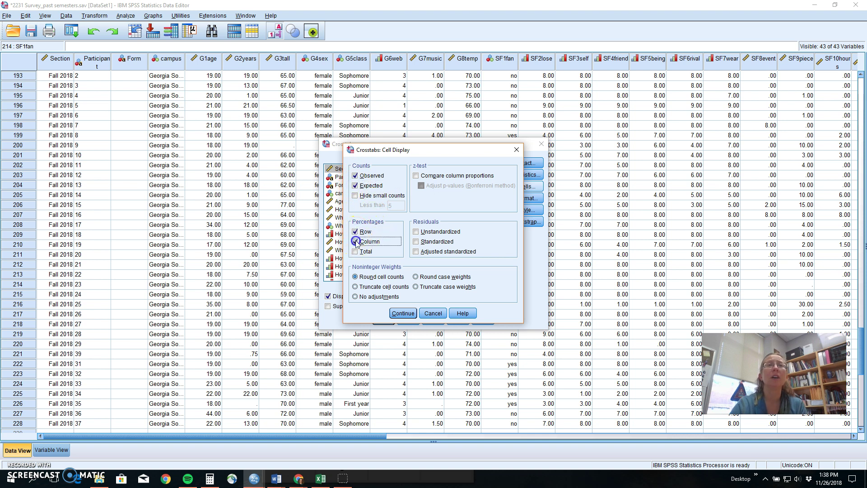
click(355, 252)
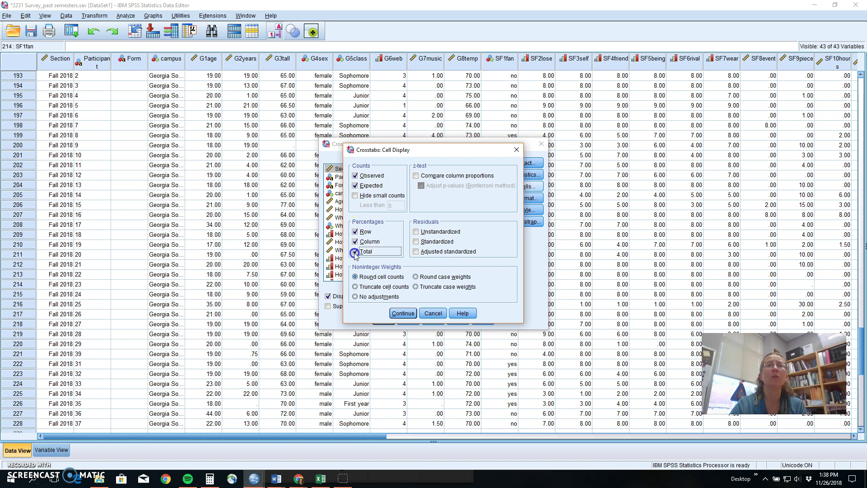
click(404, 243)
click(396, 314)
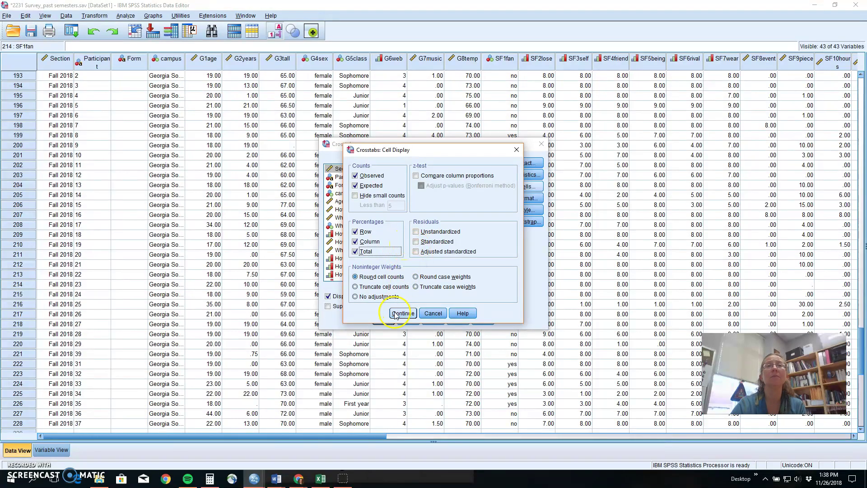
Enable clustered bar charts and run the sport fan by sex Crosstabs analysis
click(328, 296)
click(327, 296)
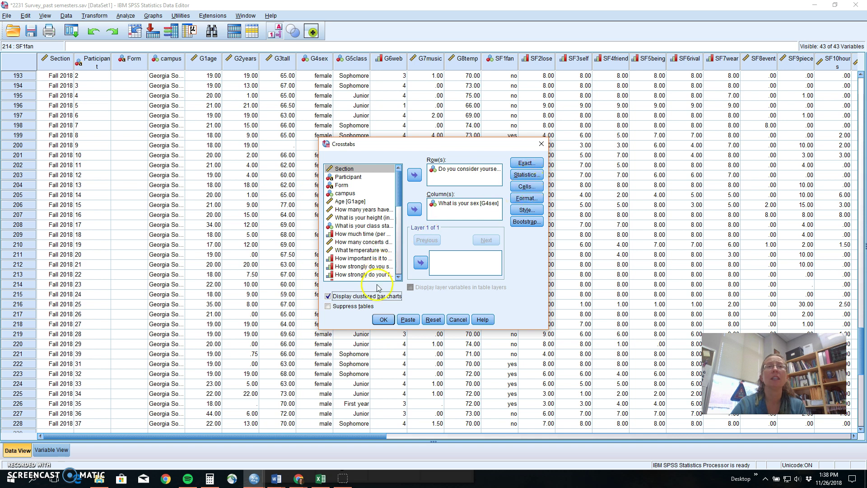
click(383, 320)
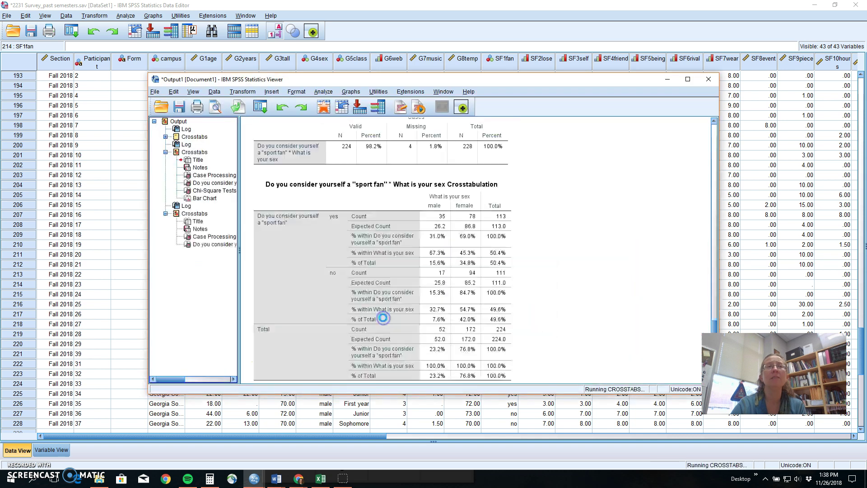
Examine the newest output's case processing summary and the observed and expected counts in the sport fan by sex crosstabulation
click(193, 214)
drag(718, 194, 717, 154)
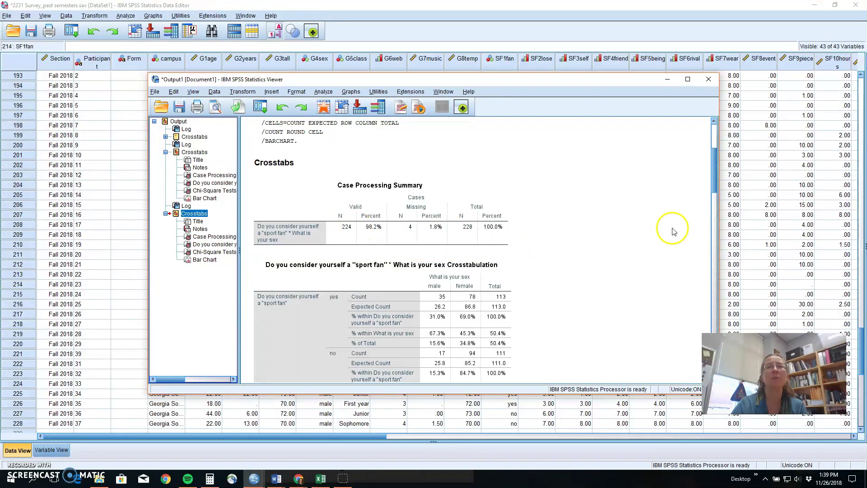
drag(713, 167, 714, 180)
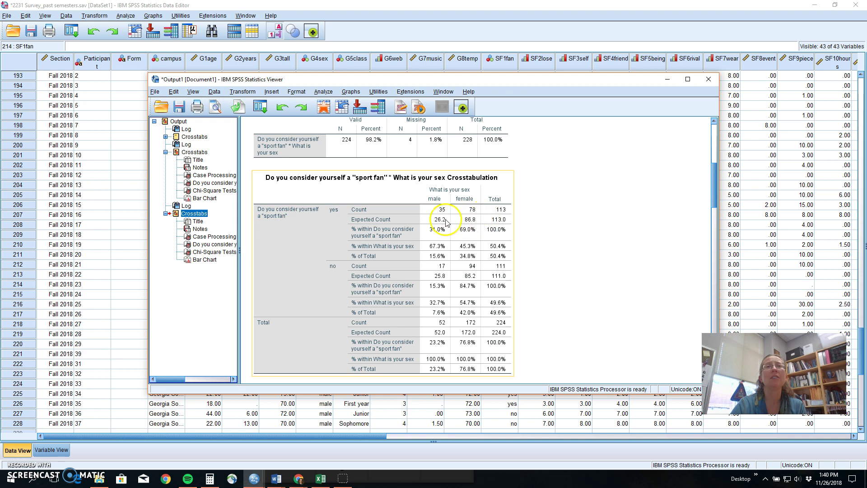
click(533, 278)
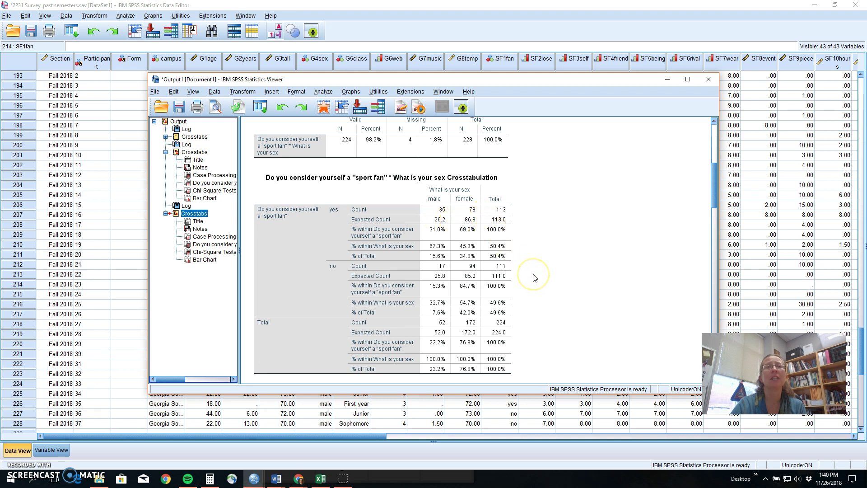
click(496, 332)
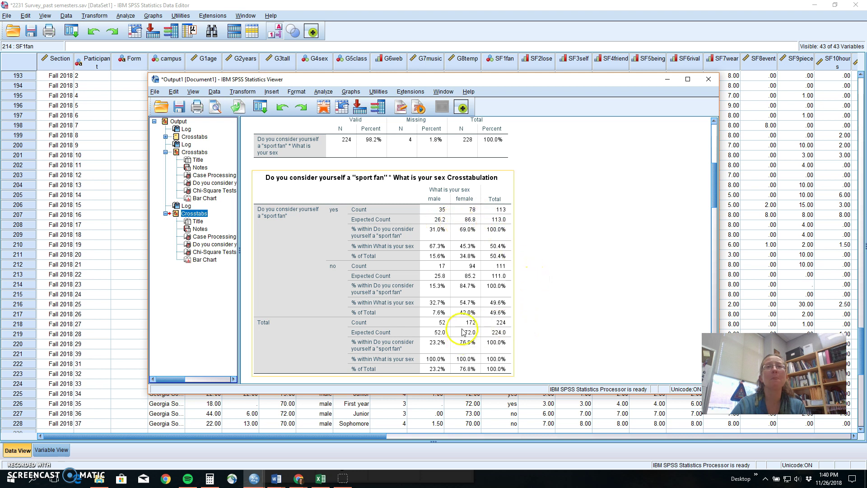
click(544, 320)
Examine the Chi-Square Tests table and the clustered bar chart of sport fans by sex
scroll(558, 319, down, 3)
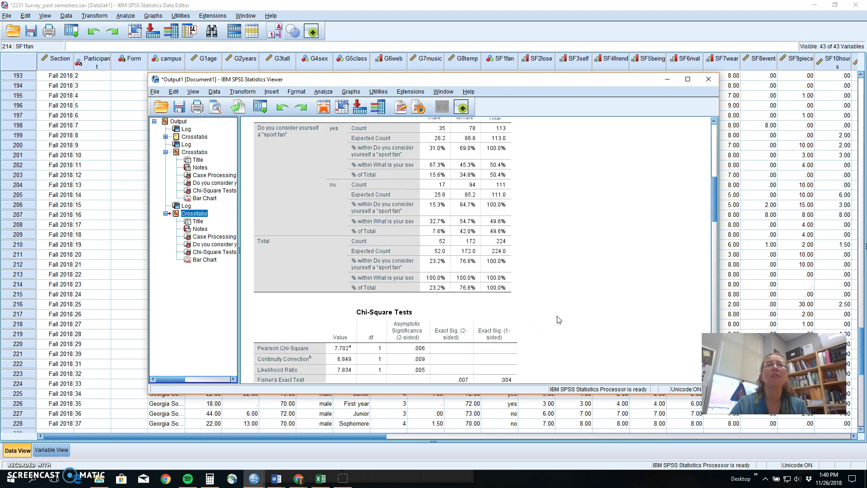
scroll(559, 320, down, 3)
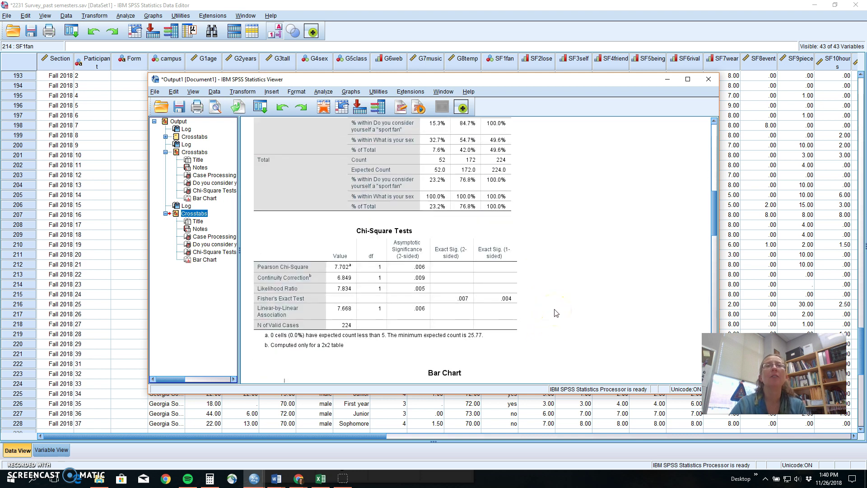
click(420, 244)
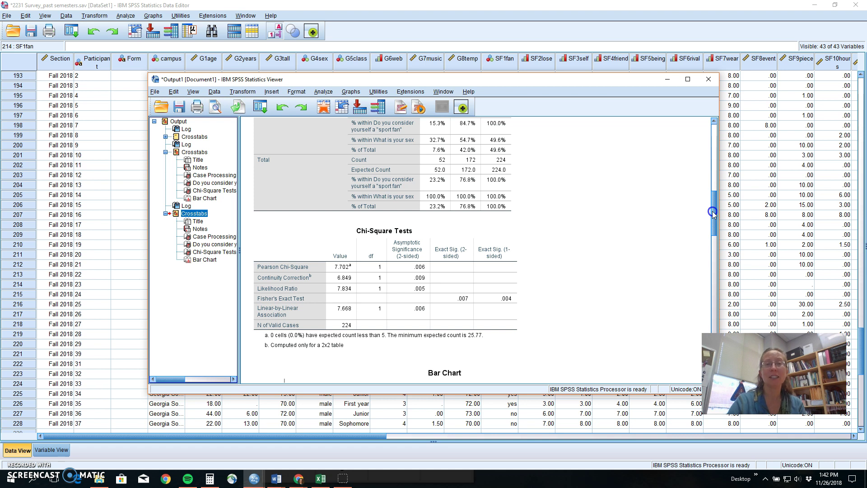
drag(713, 212, 719, 246)
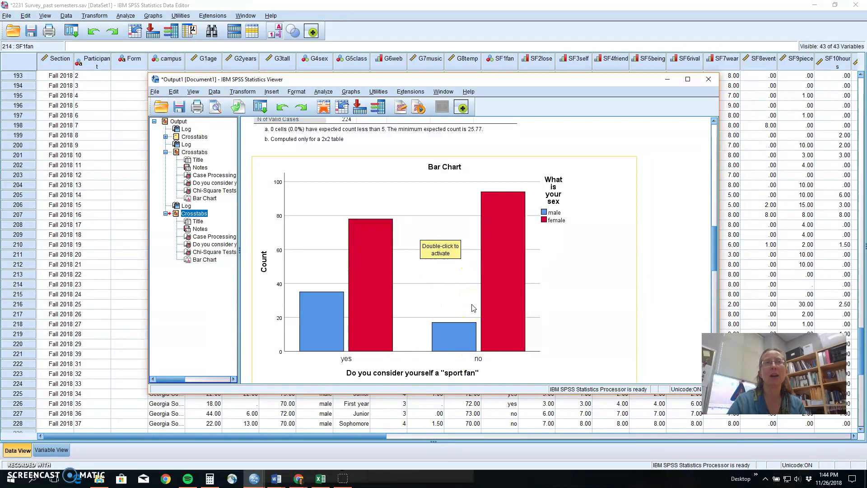
Reopen the Crosstabs setup and remove the sex variable from its columns and the sport fan variable from its rows
click(292, 91)
click(322, 92)
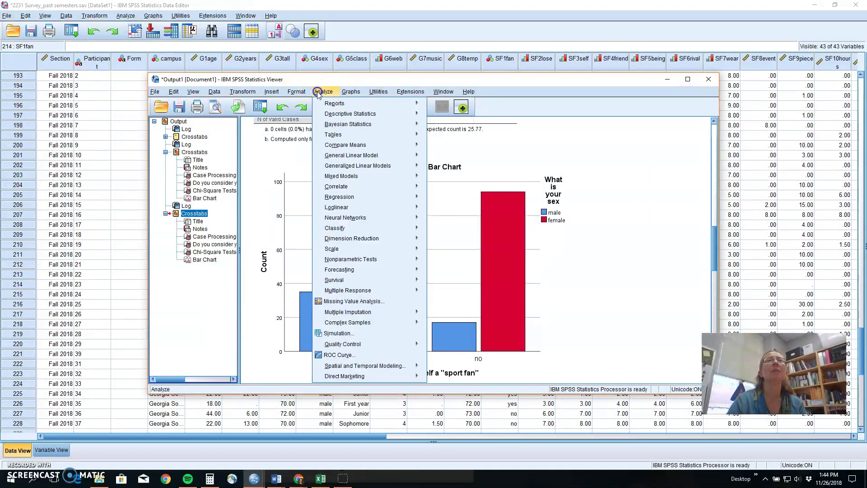
click(359, 134)
mouse_move(352, 120)
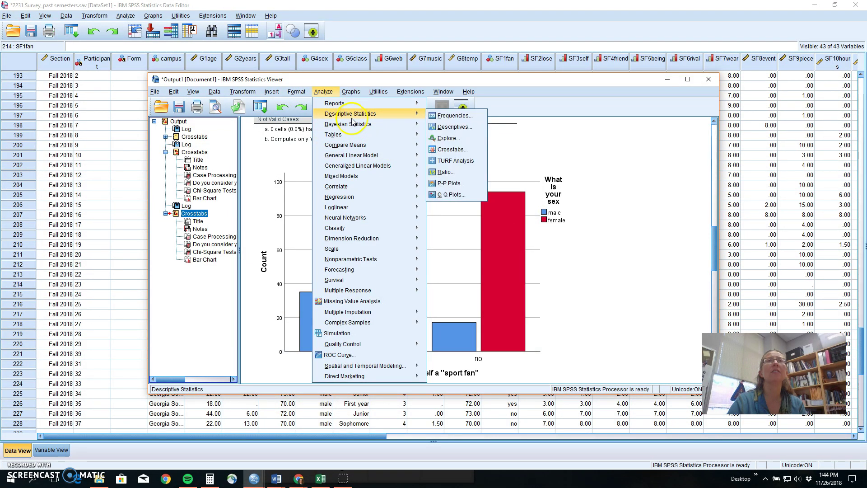
click(451, 149)
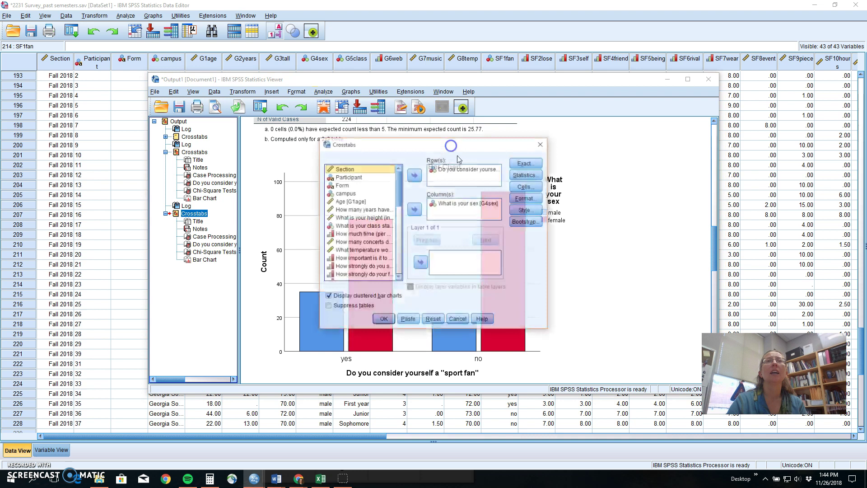
click(467, 203)
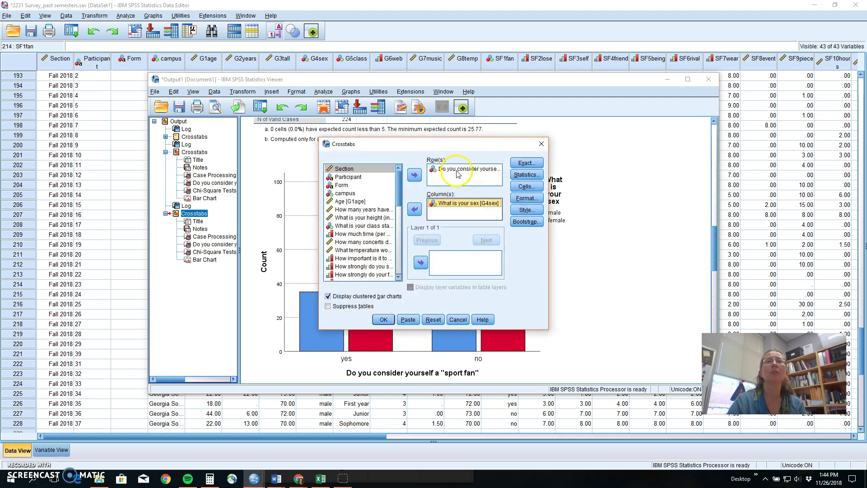
click(414, 209)
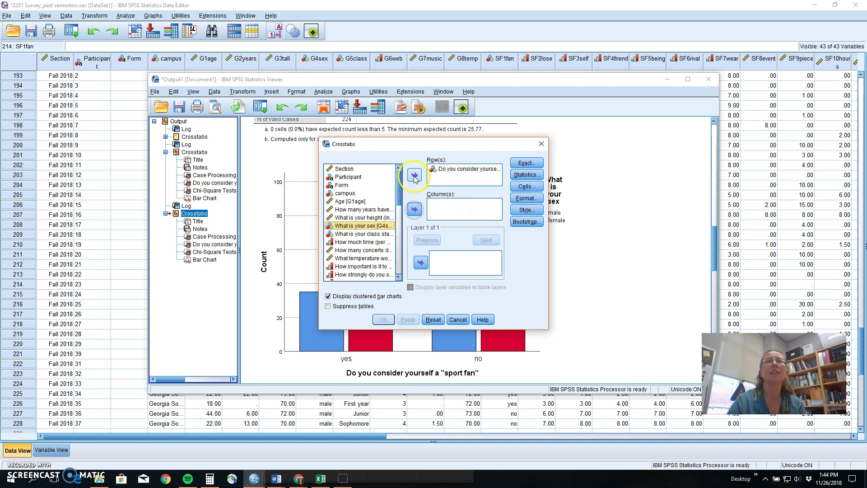
click(451, 169)
click(415, 175)
Assign the sport fan variable to columns and sex to rows, and run the swapped Crosstabs analysis
click(416, 209)
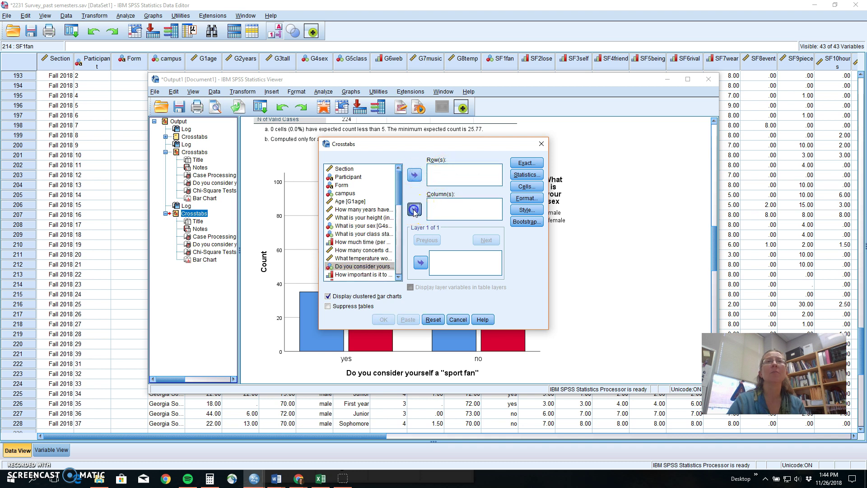
click(376, 226)
click(414, 175)
click(383, 319)
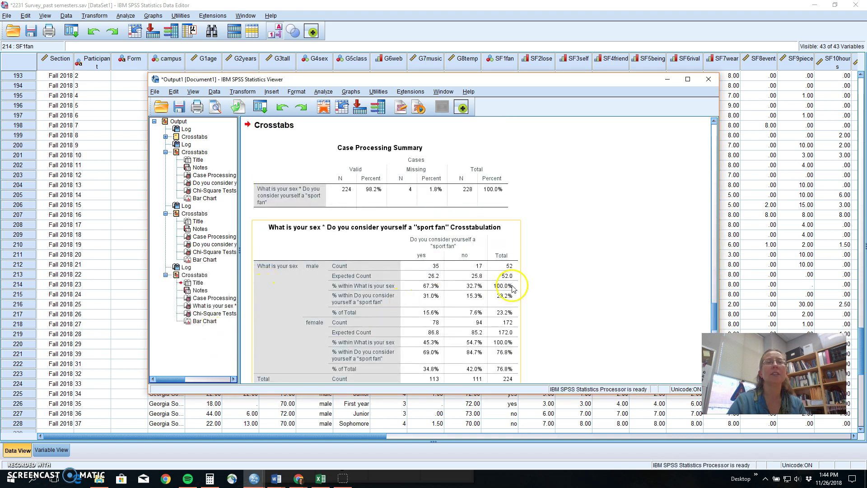
Examine the swapped analysis's crosstabulation and Chi-Square Tests table, and compare its clustered bar chart with the previous run's chart
scroll(513, 289, down, 10)
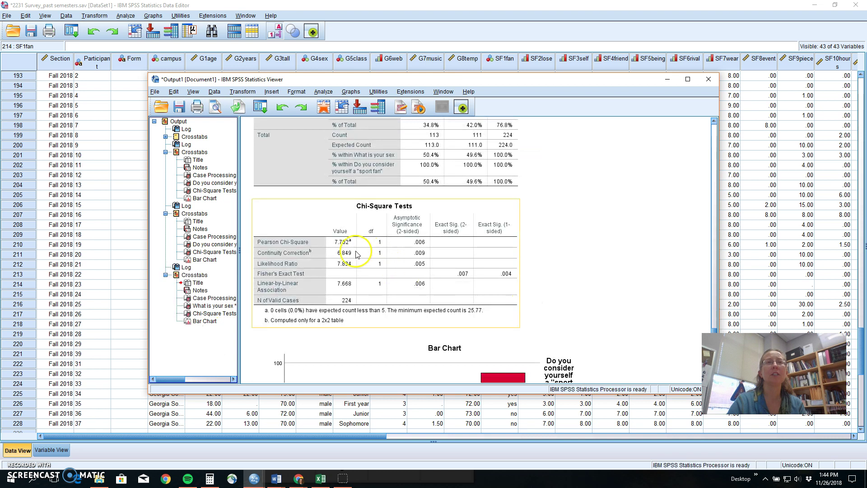
scroll(587, 294, down, 8)
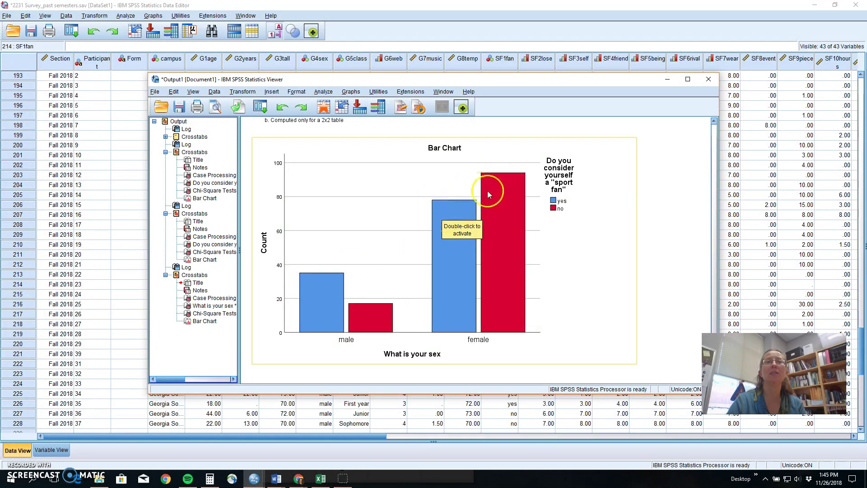
scroll(574, 219, up, 10)
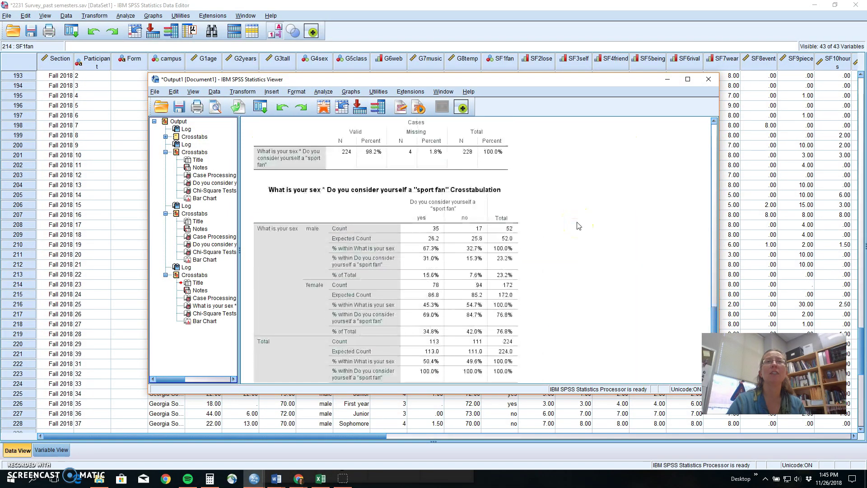
scroll(579, 226, down, 10)
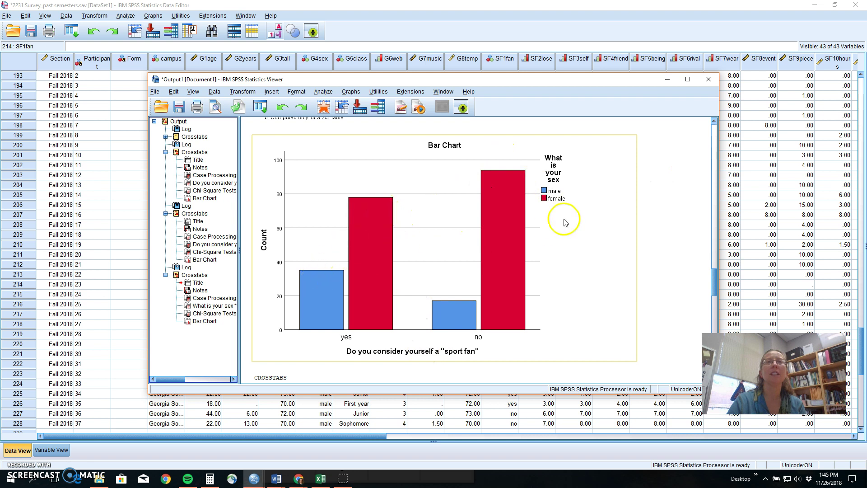
drag(713, 273, 714, 336)
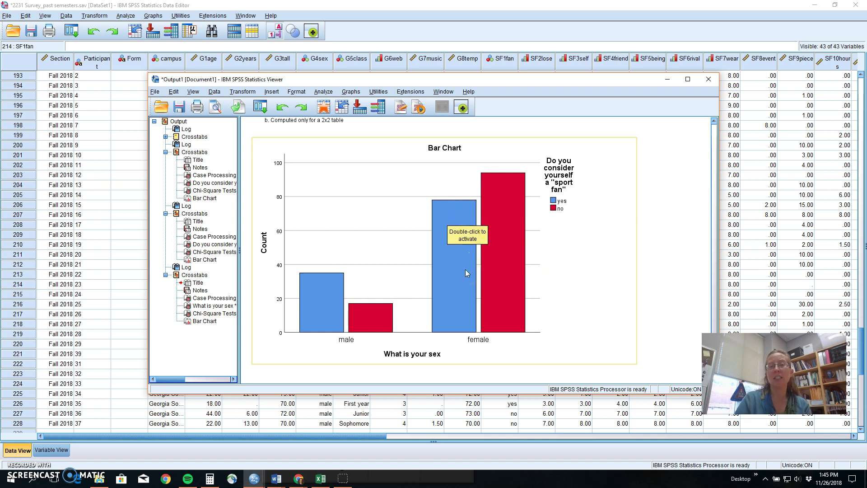
click(472, 279)
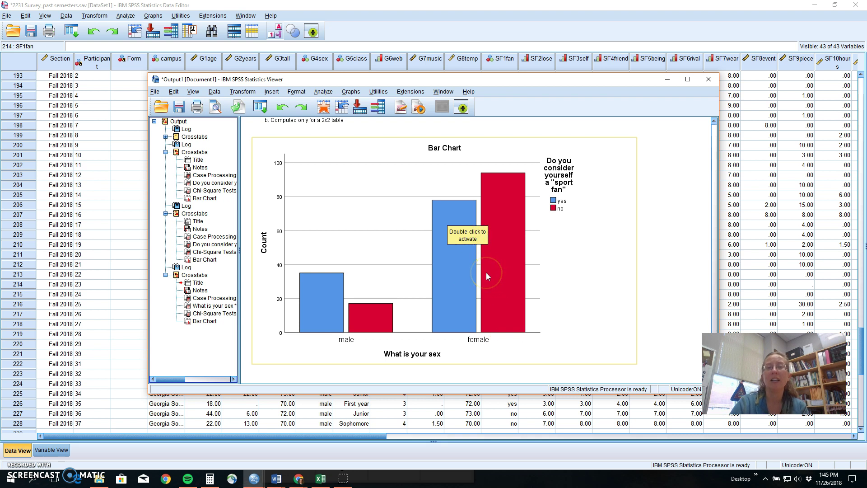